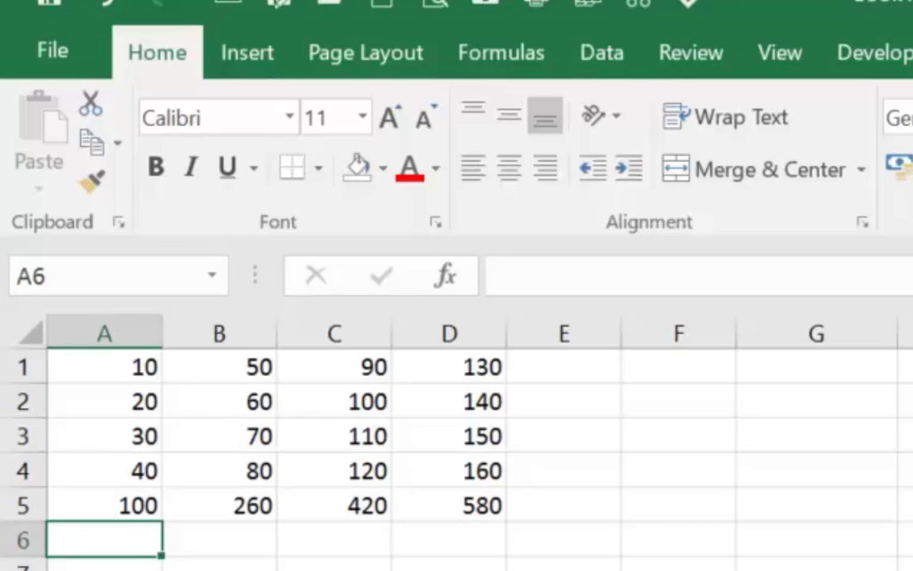
# - Replace the totals in row 5 with an AutoSum of A1:A4 in A5, filled across to D5
pyautogui.moveTo(149, 500); pyautogui.dragTo(475, 498)
pyautogui.press('Delete')
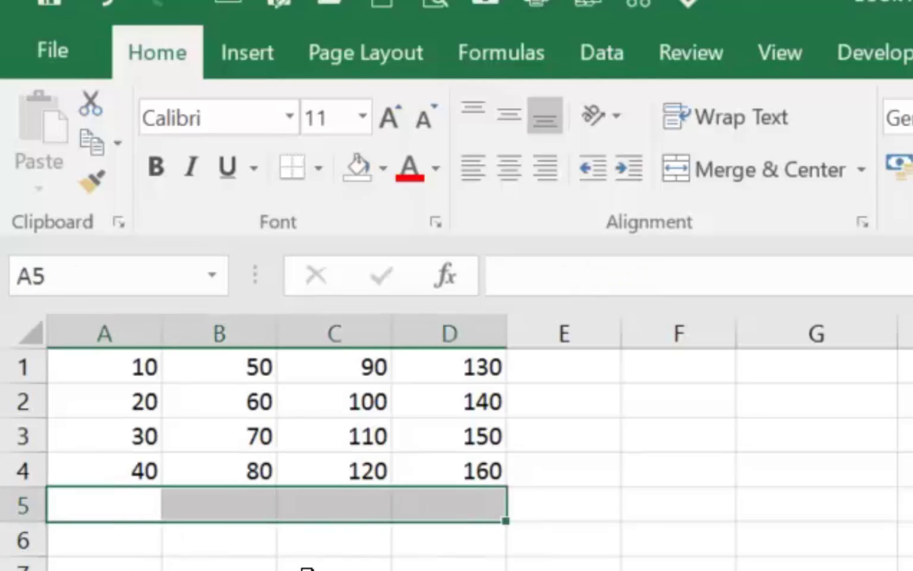
pyautogui.click(127, 505)
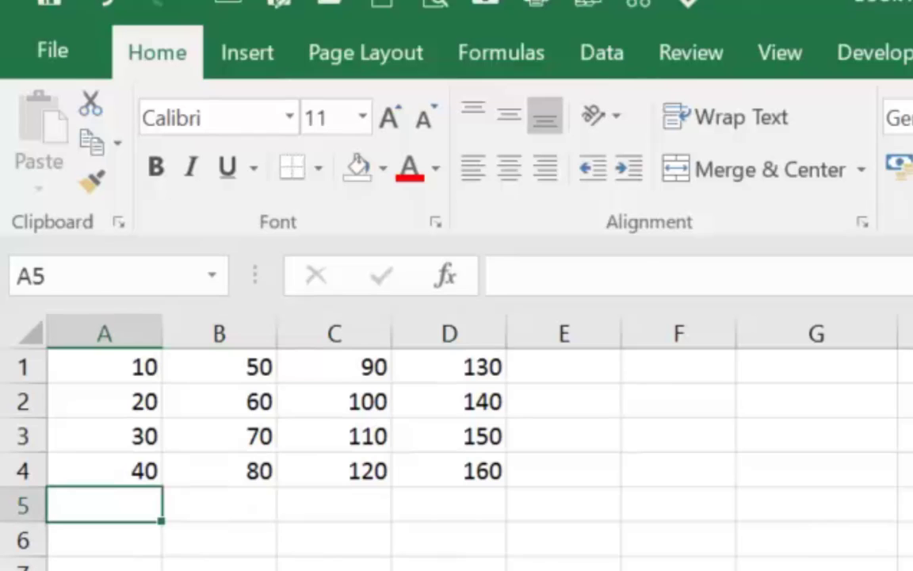
pyautogui.hotkey('alt', '=')
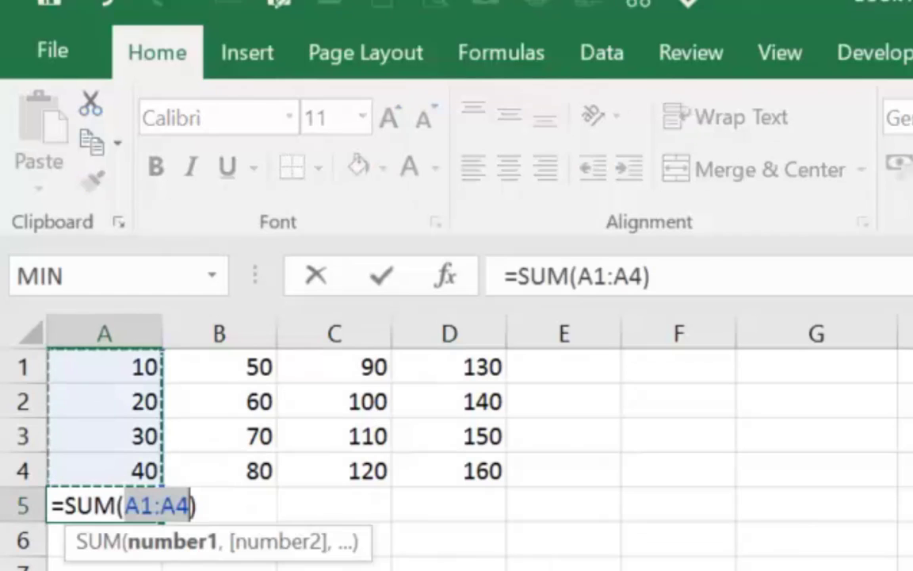
pyautogui.press('Return')
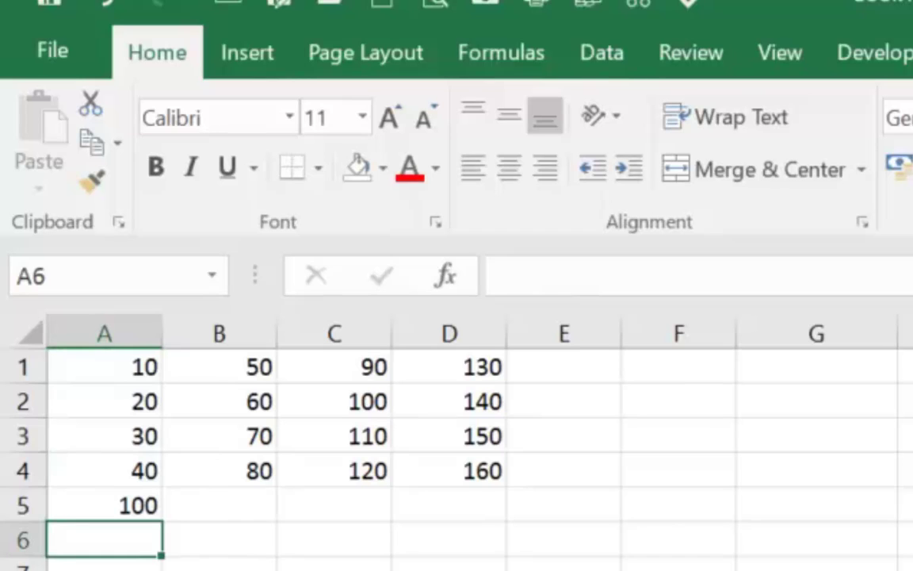
pyautogui.press('Up')
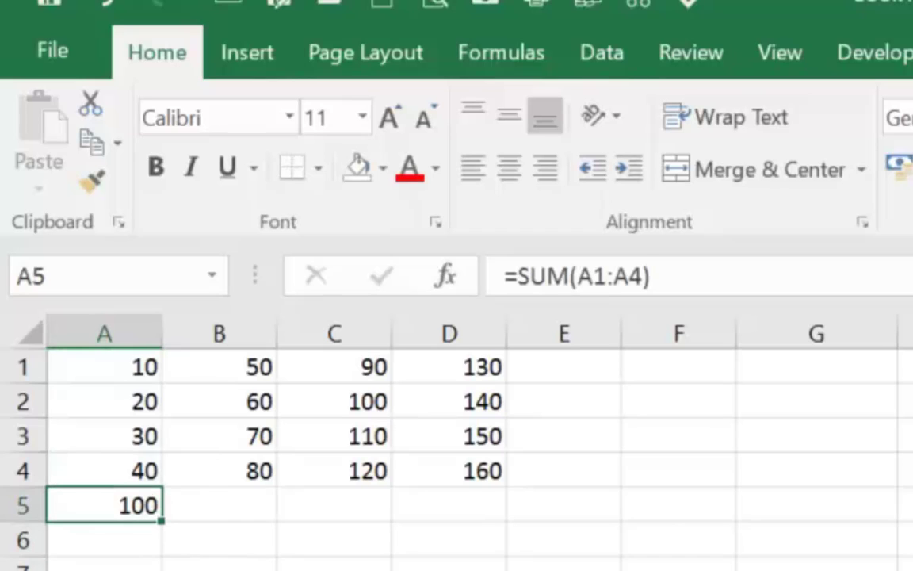
pyautogui.moveTo(161, 521); pyautogui.dragTo(504, 521)
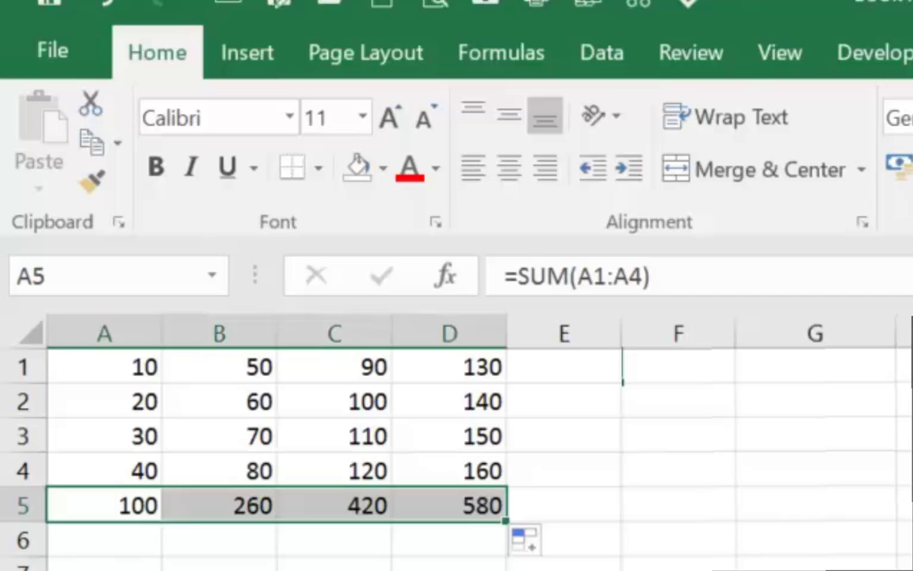
# - Total A1:D1 in cell E1 with AutoSum and fill the formula down to E4
pyautogui.click(564, 366)
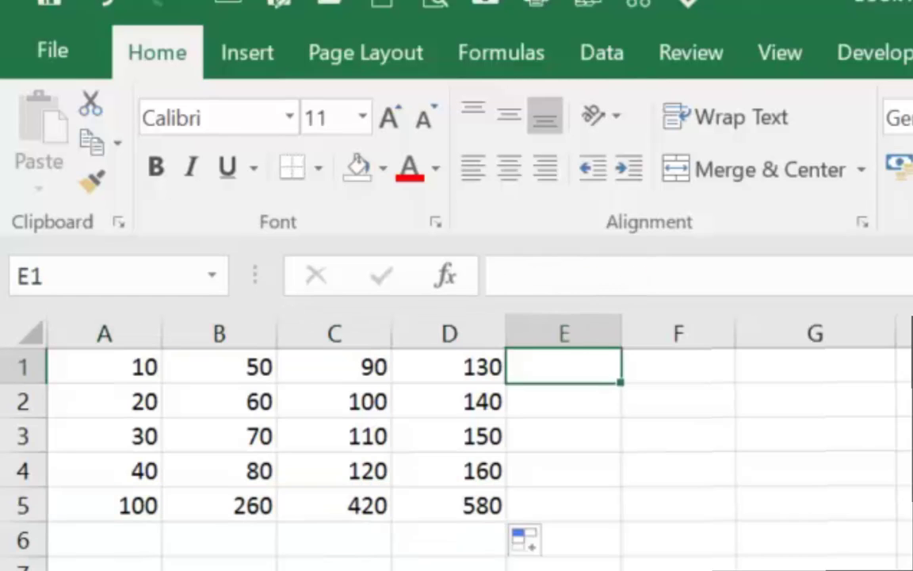
pyautogui.hotkey('alt', '=')
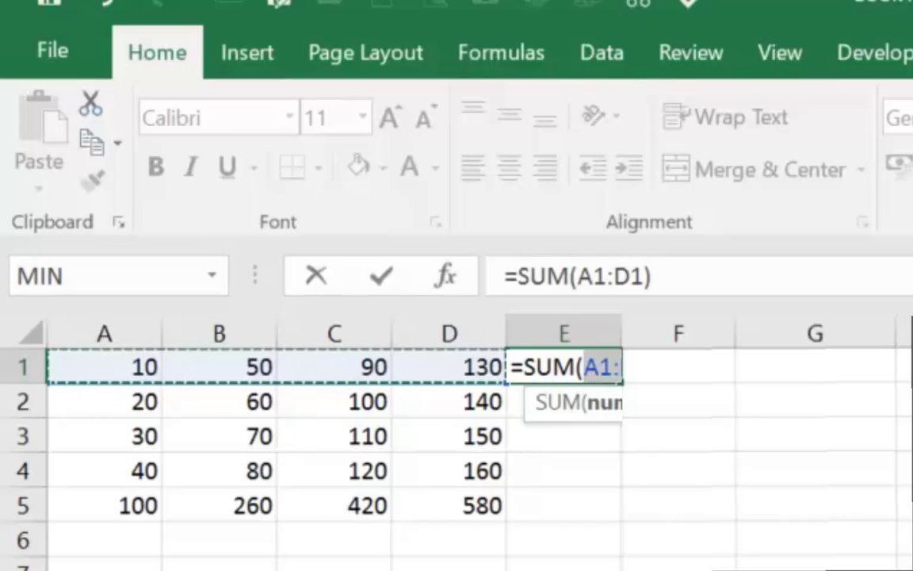
pyautogui.press('Return')
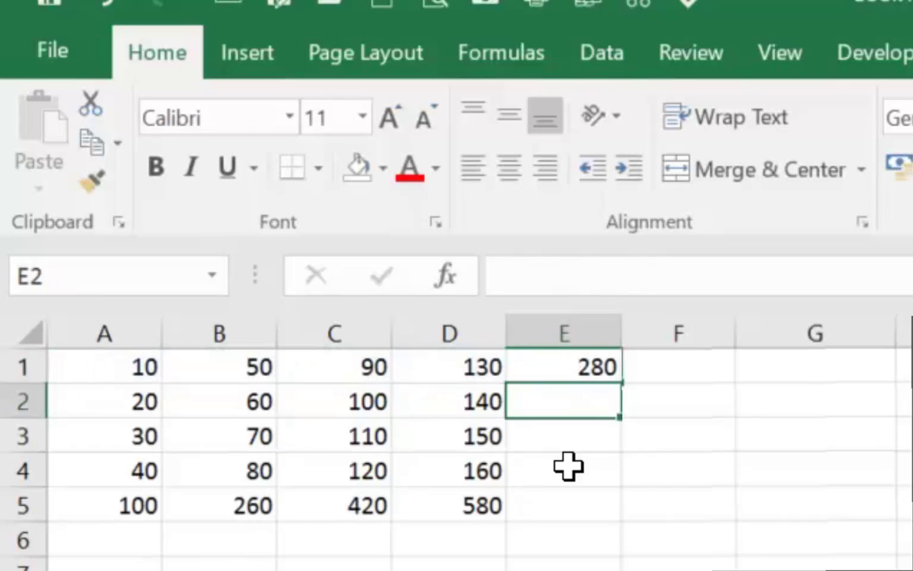
pyautogui.click(564, 367)
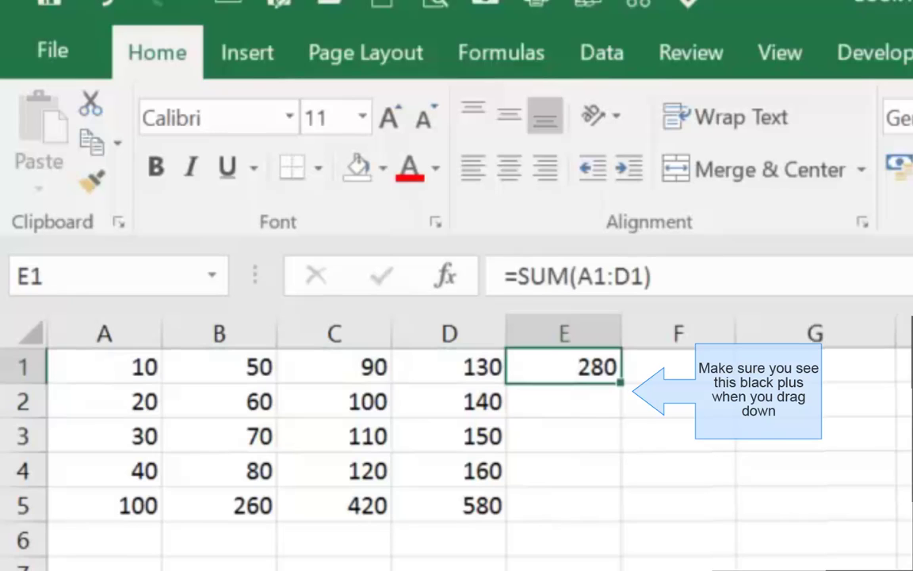
pyautogui.moveTo(621, 382); pyautogui.dragTo(621, 512)
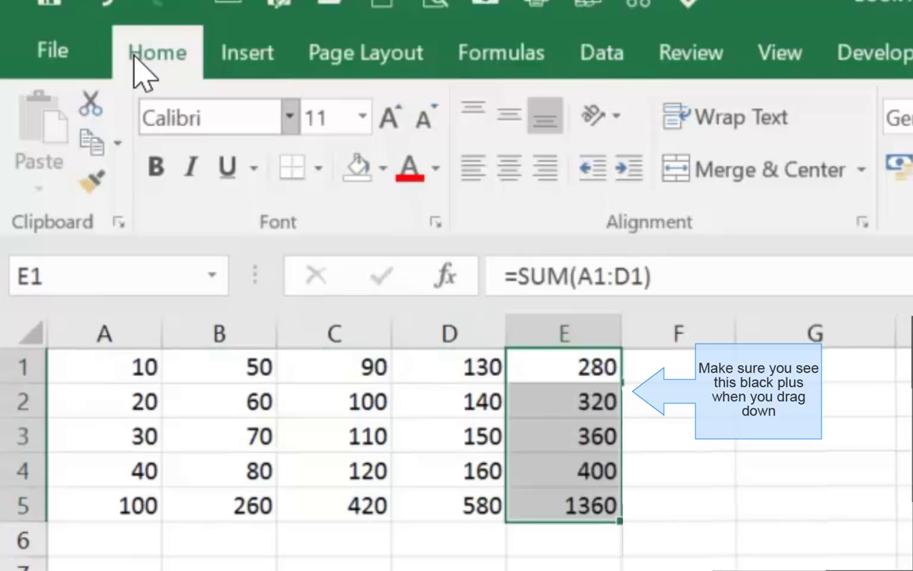
pyautogui.click(116, 10)
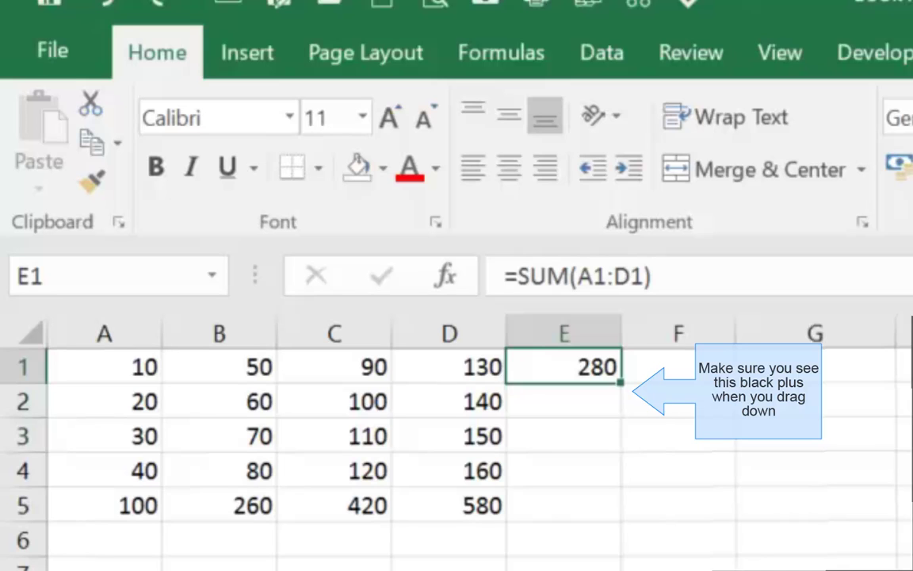
pyautogui.moveTo(621, 383); pyautogui.dragTo(621, 477)
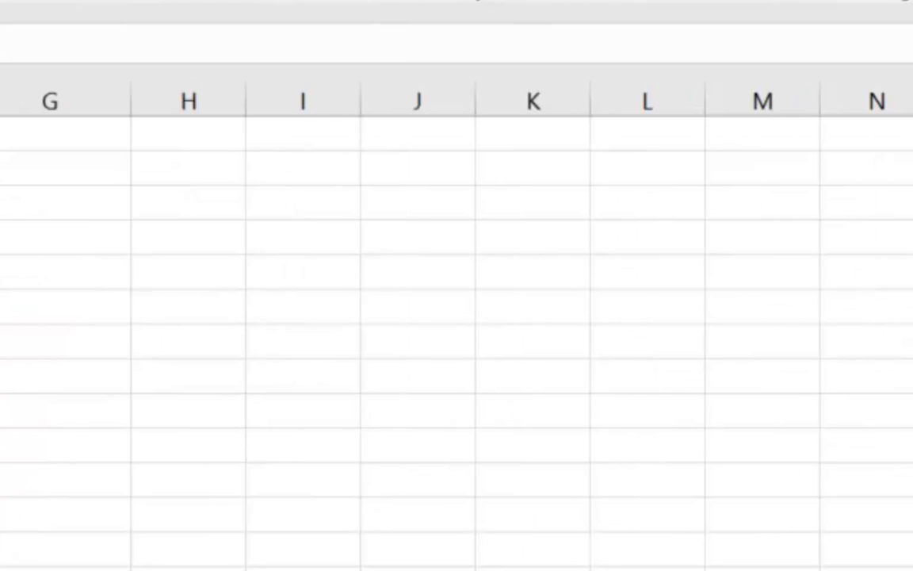
# - Enter Monday in cell H1 and fill the weekday series down to H9
pyautogui.press('Right')
pyautogui.press('Right')
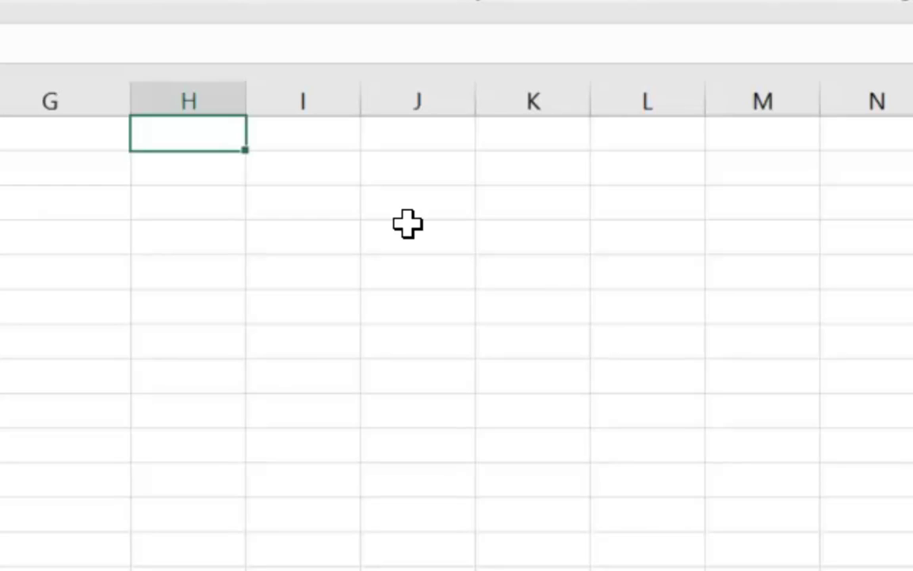
pyautogui.write('Monday')
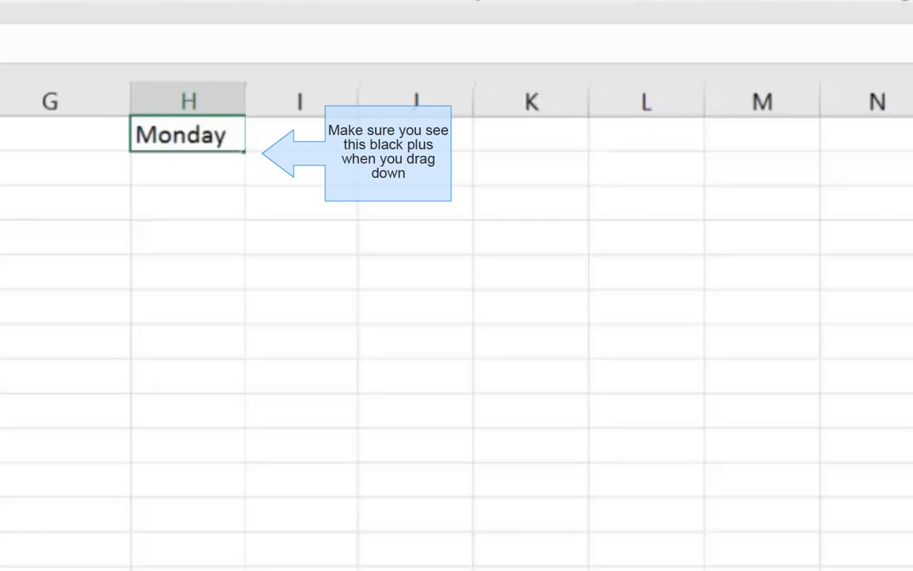
pyautogui.moveTo(244, 150); pyautogui.dragTo(243, 427)
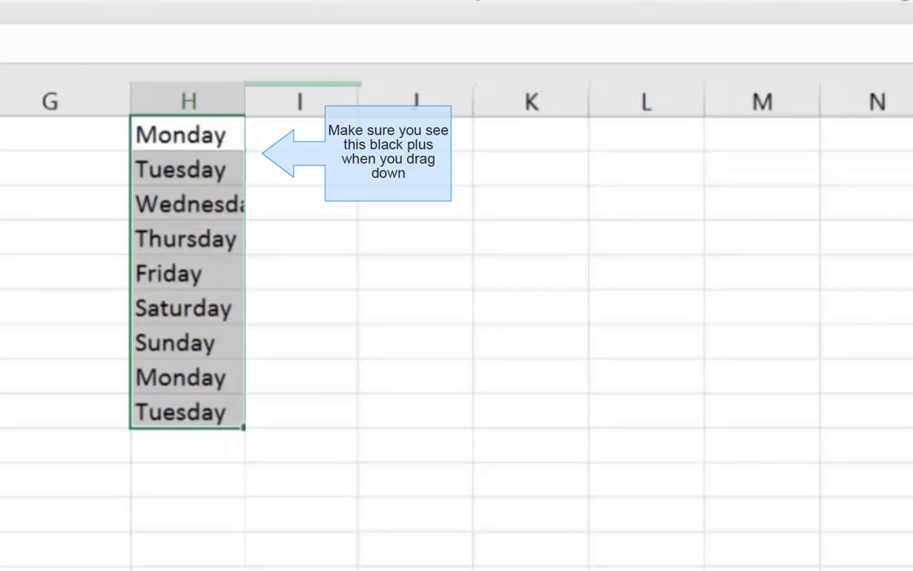
# - Enter Jan in cell I1 and fill the month series down to I9
pyautogui.click(300, 135)
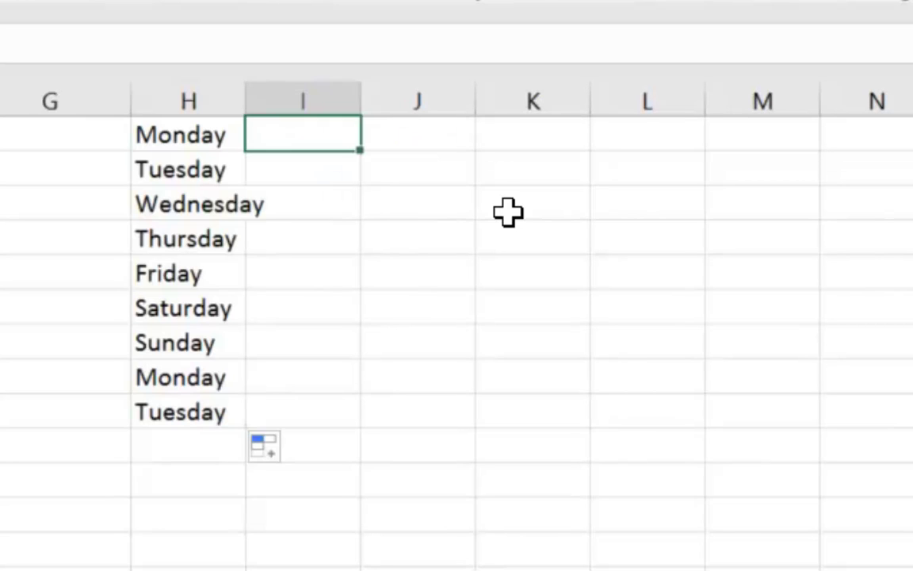
pyautogui.write('Jan')
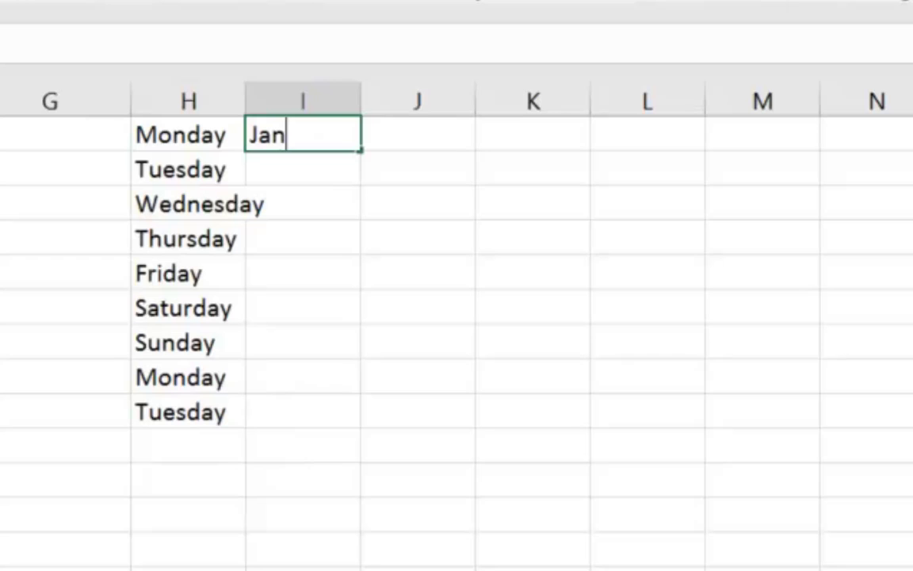
pyautogui.hotkey('ctrl', 'Return')
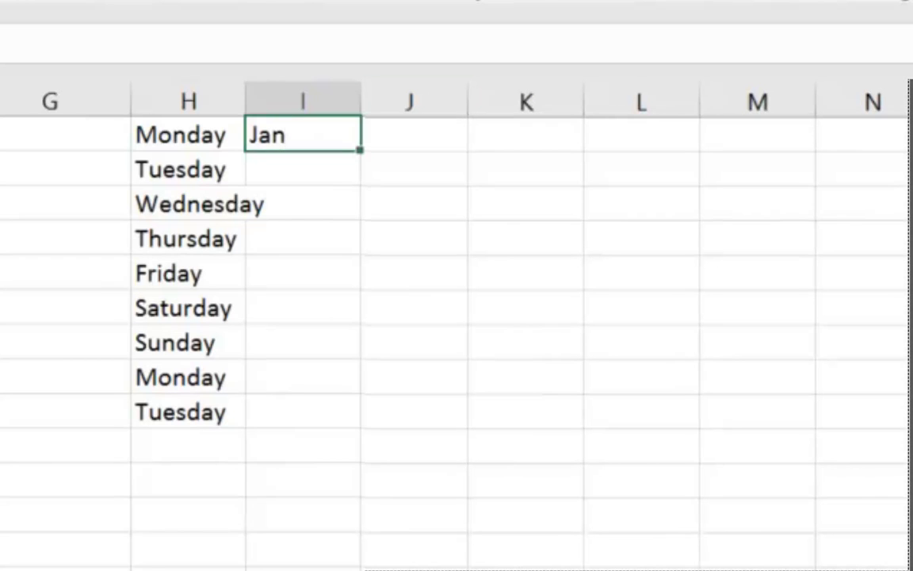
pyautogui.moveTo(360, 149); pyautogui.dragTo(353, 419)
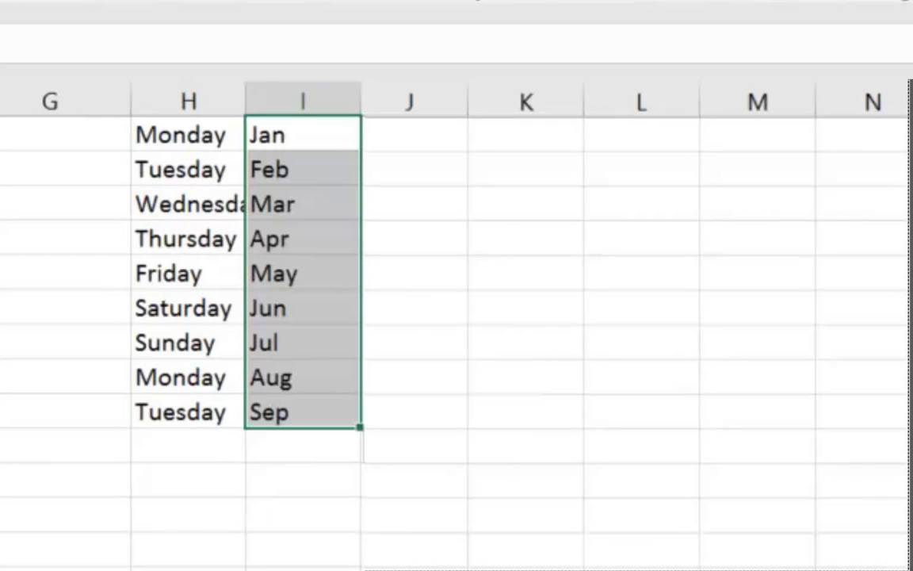
# - Insert the current date, 9/30/2016, in cell J1 and fill the daily date series down to J9
pyautogui.click(418, 134)
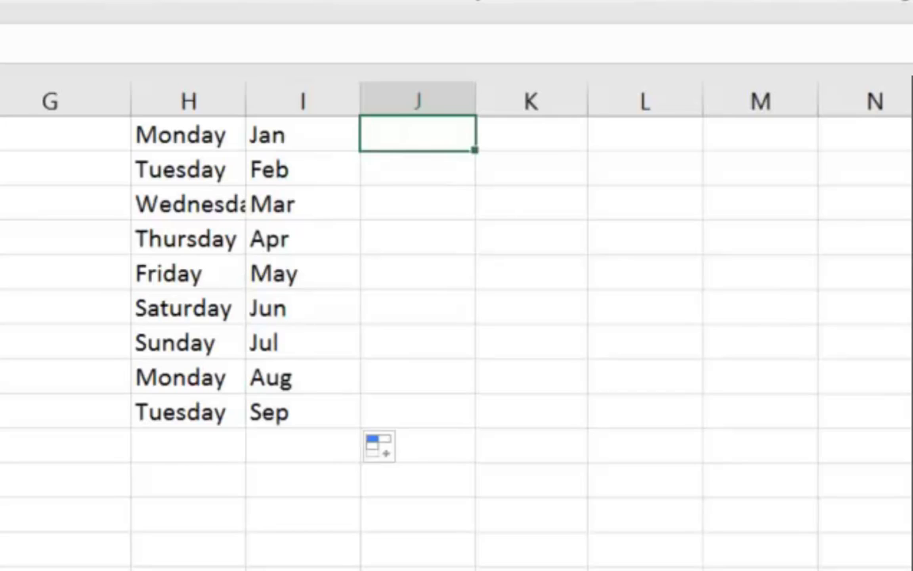
pyautogui.hotkey('ctrl', ';')
pyautogui.press('Return')
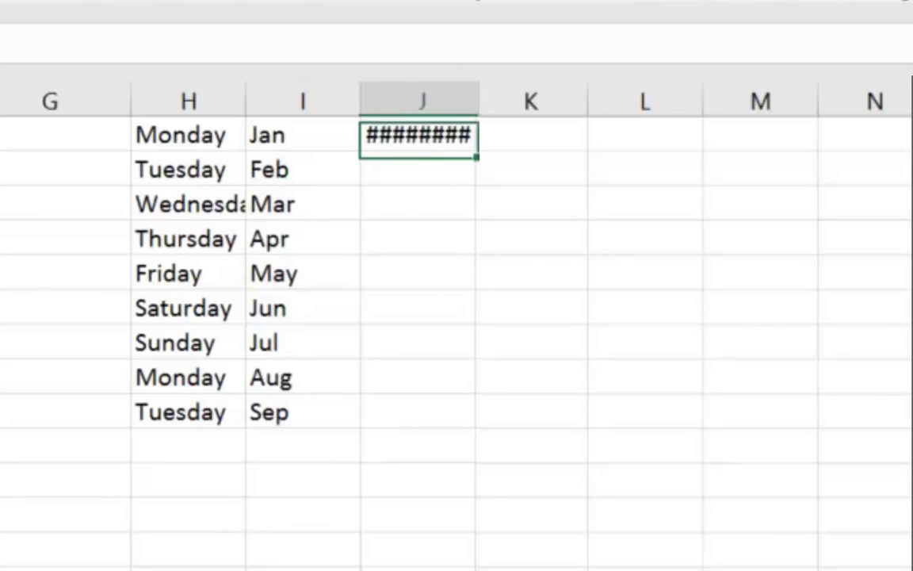
pyautogui.click(422, 135)
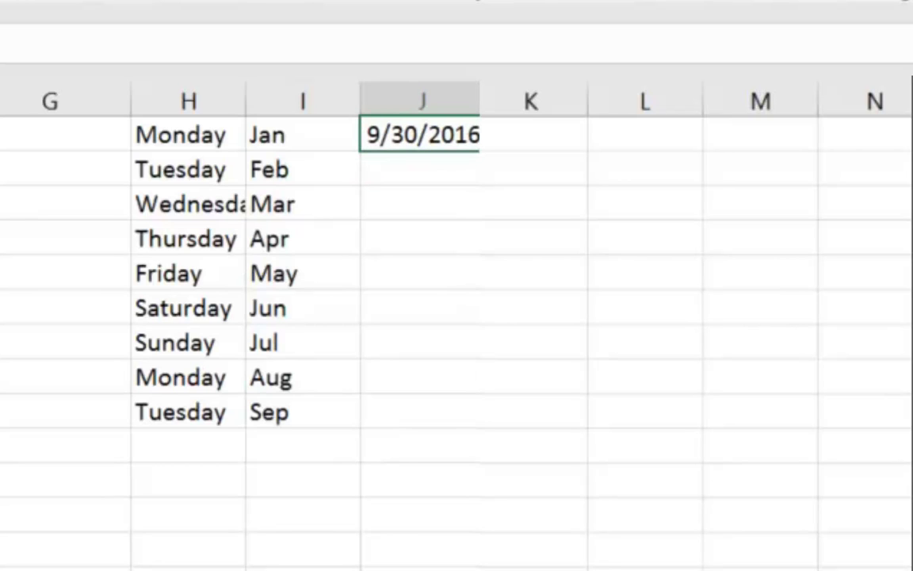
pyautogui.moveTo(479, 150); pyautogui.dragTo(479, 425)
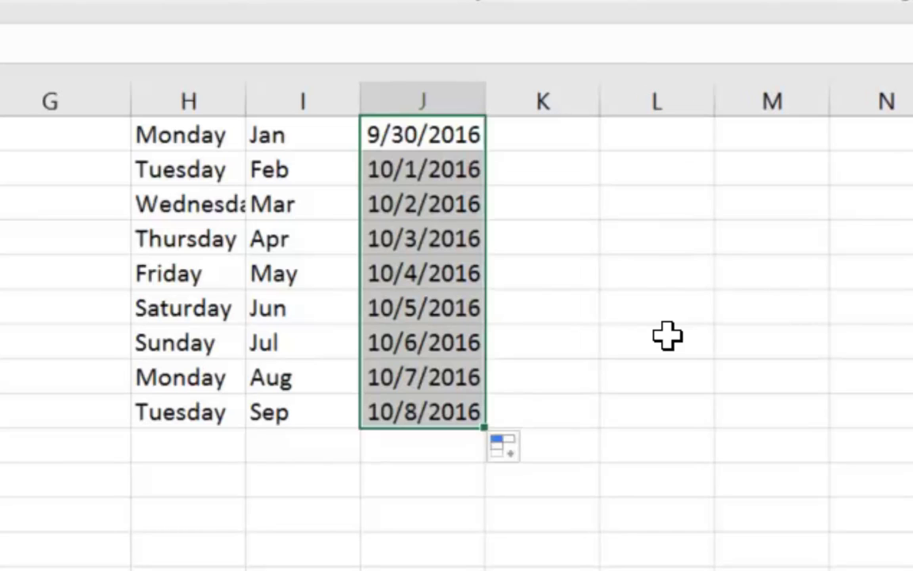
# - Enter Qtr 1 in cell K1 and fill the quarter series down to K7
pyautogui.press('Right')
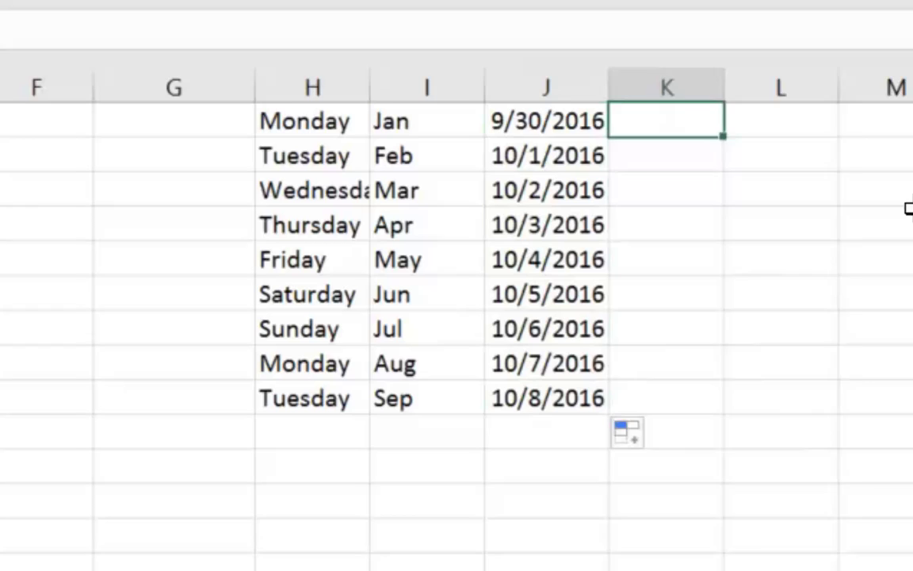
pyautogui.write('Qtr')
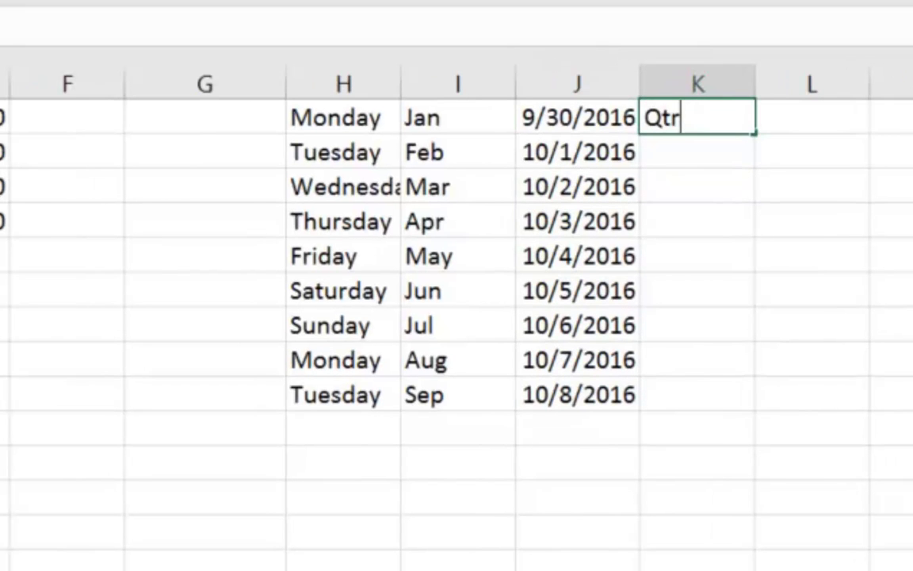
pyautogui.write(' 1')
pyautogui.moveTo(754, 132); pyautogui.dragTo(757, 339)
pyautogui.click(698, 222)
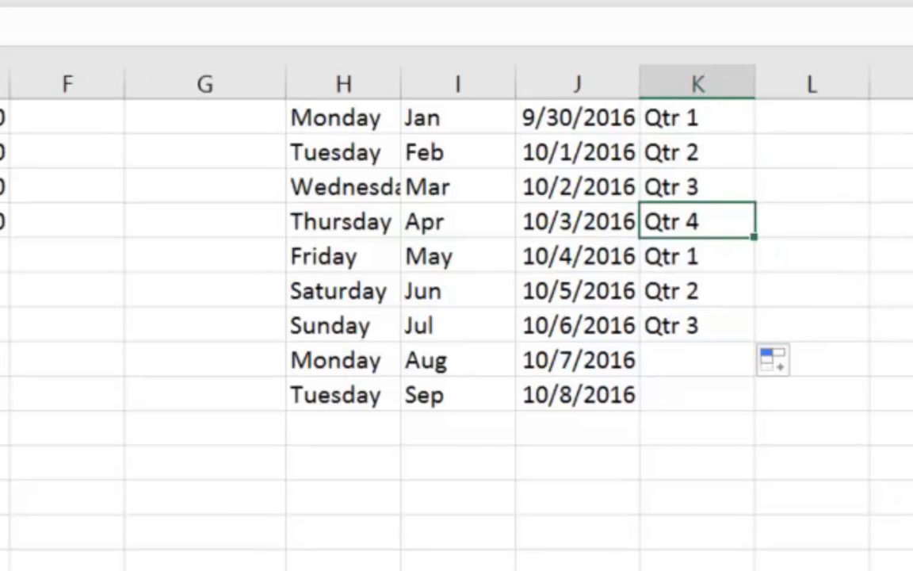
pyautogui.click(698, 256)
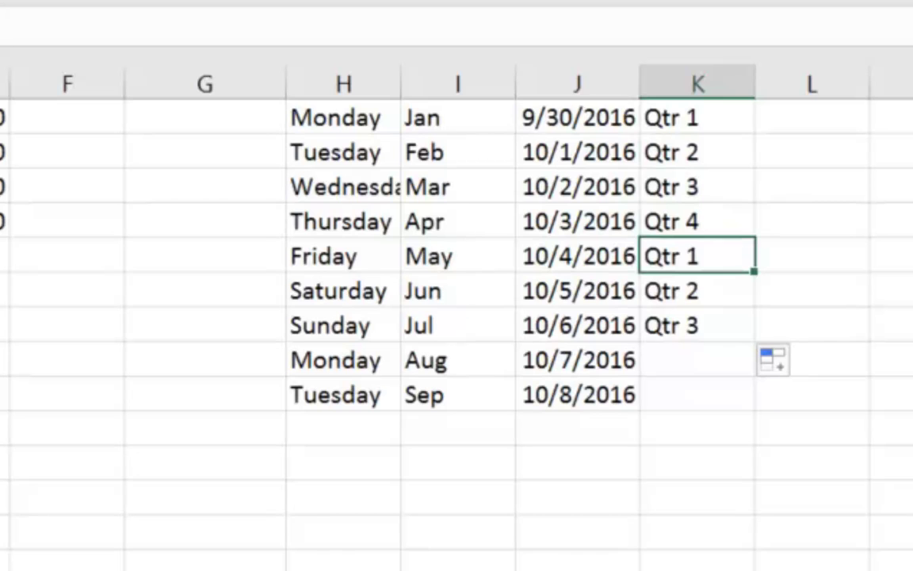
# - Enter 1 in cell L1 and fill it down to L9
pyautogui.click(812, 117)
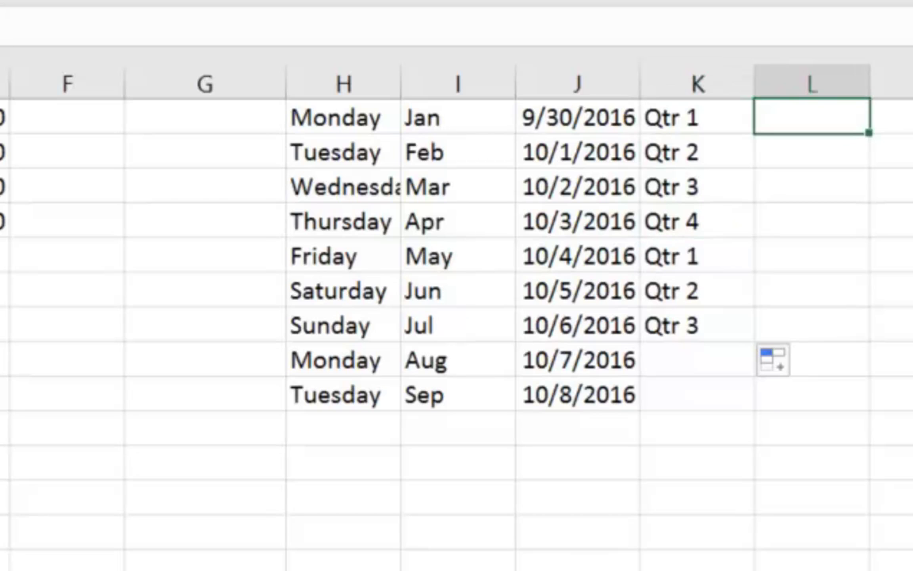
pyautogui.write('1')
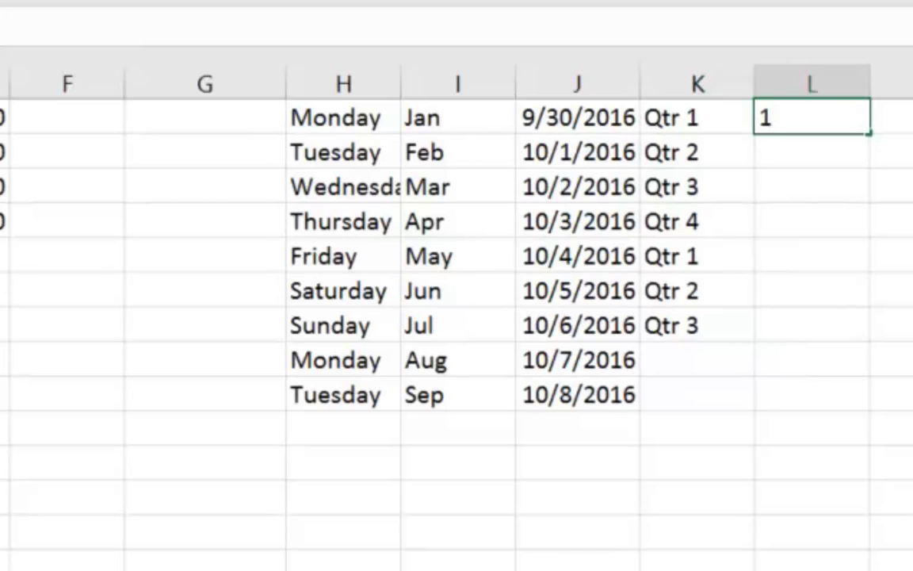
pyautogui.hotkey('ctrl', 'Return')
pyautogui.moveTo(868, 132); pyautogui.dragTo(868, 400)
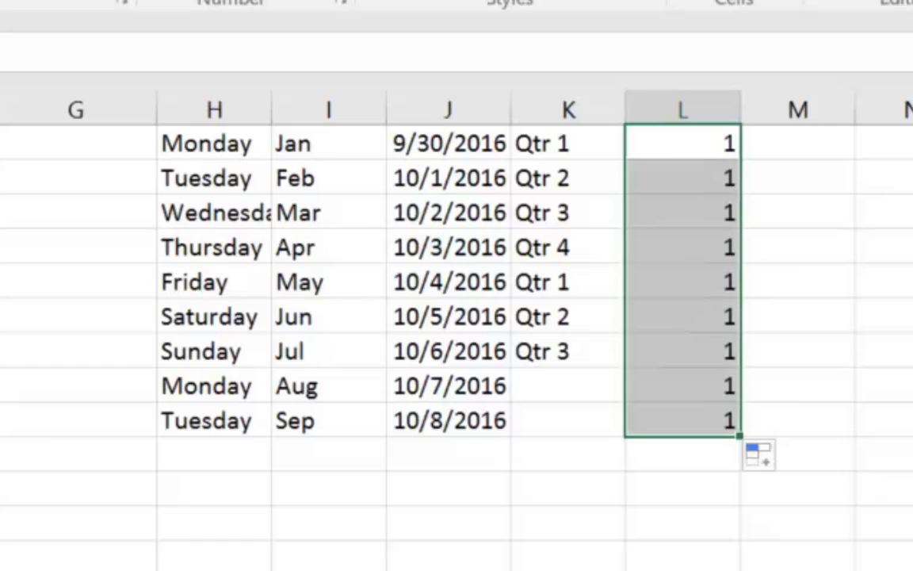
# - Enter the starting numbers 1 in cell M1 and 2 in cell M2
pyautogui.click(798, 143)
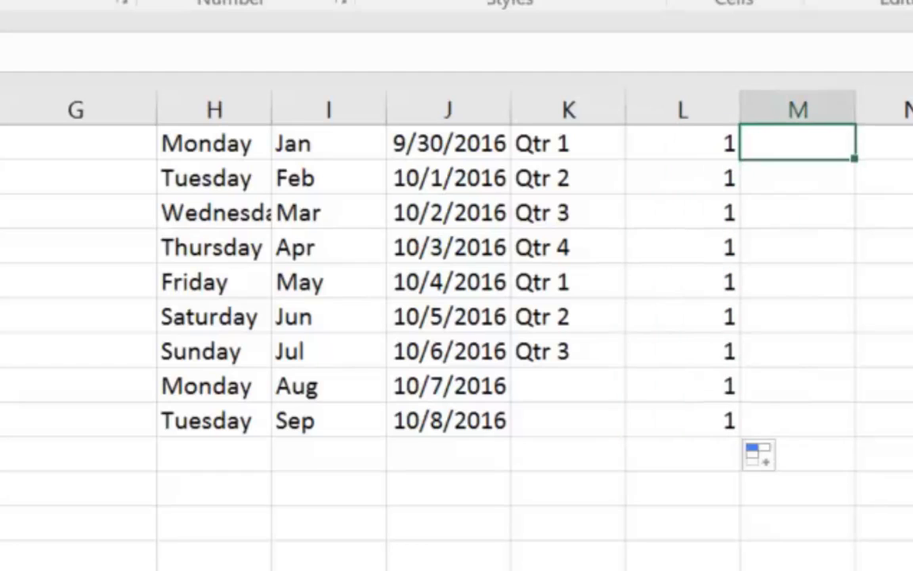
pyautogui.write('1')
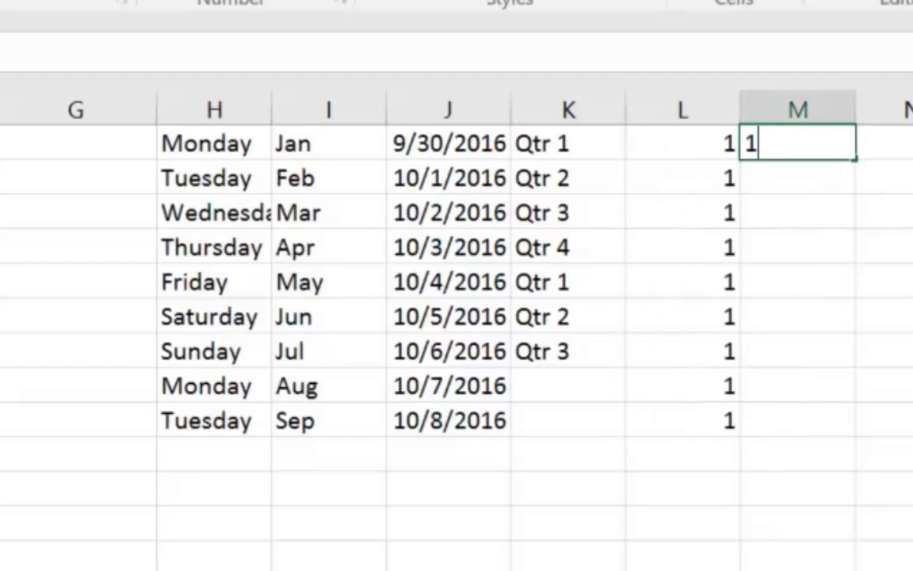
pyautogui.press('Return')
pyautogui.write('2')
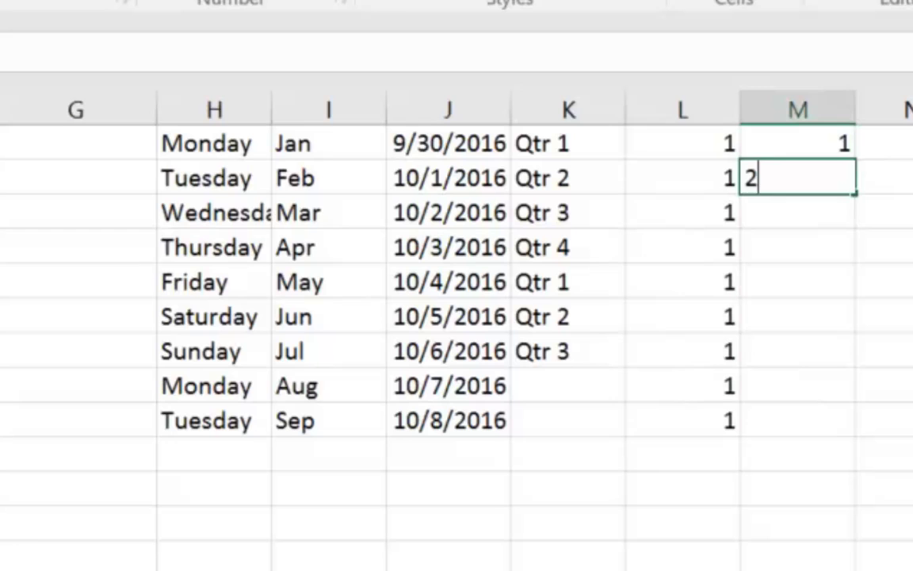
pyautogui.press('Return')
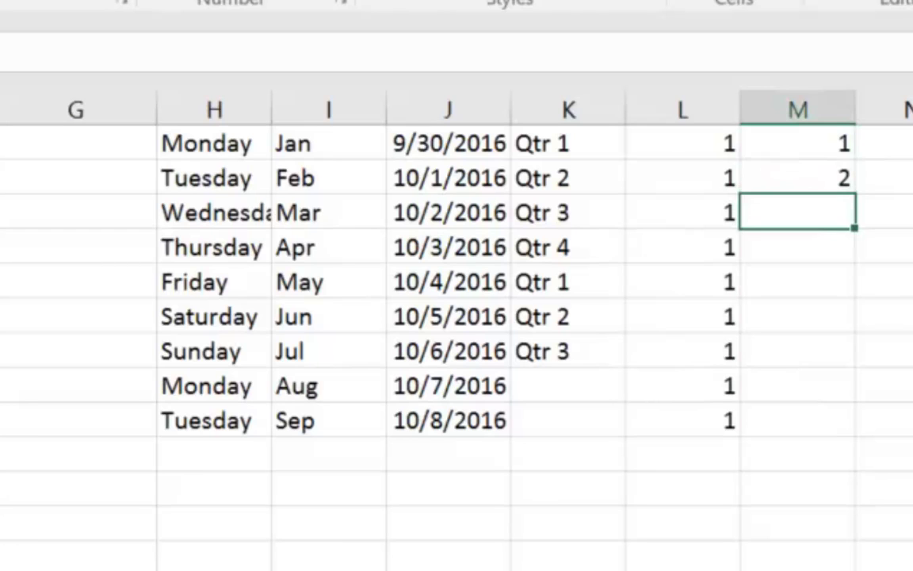
# - Extend the number series from the two starting values in M1:M2 down to cell M9
pyautogui.moveTo(798, 143); pyautogui.dragTo(797, 179)
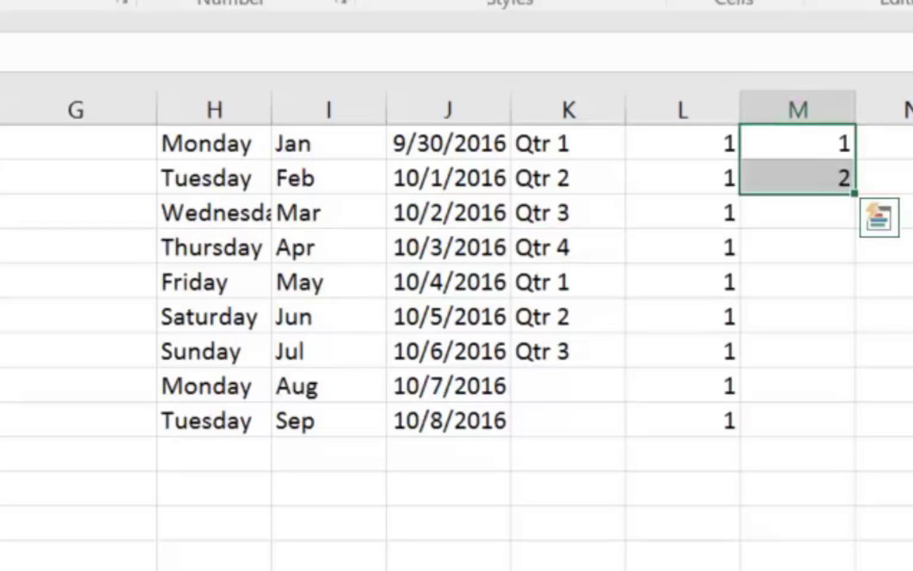
pyautogui.moveTo(854, 192); pyautogui.dragTo(854, 435)
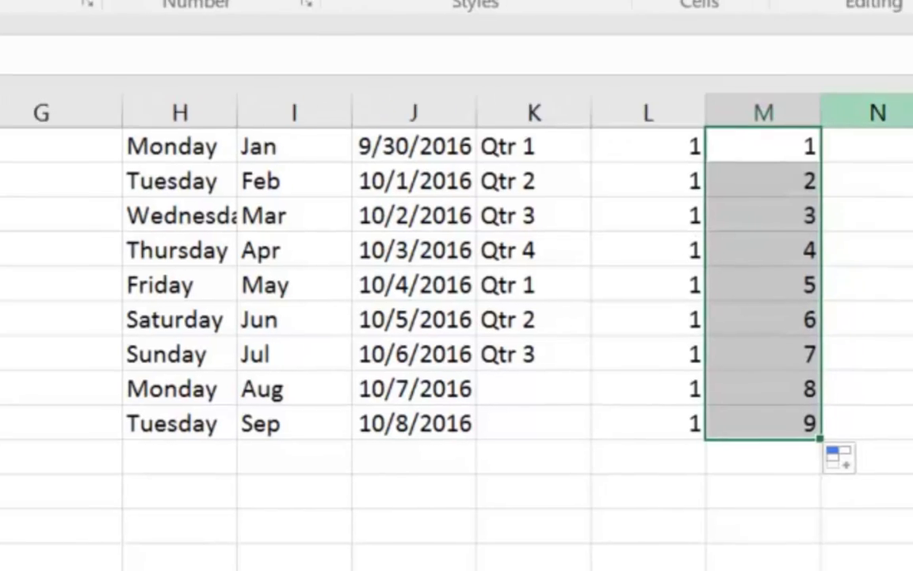
# - Enter 10 in cell N1 and 20 in cell N2, and fill the series down to N9
pyautogui.click(896, 144)
pyautogui.write('1')
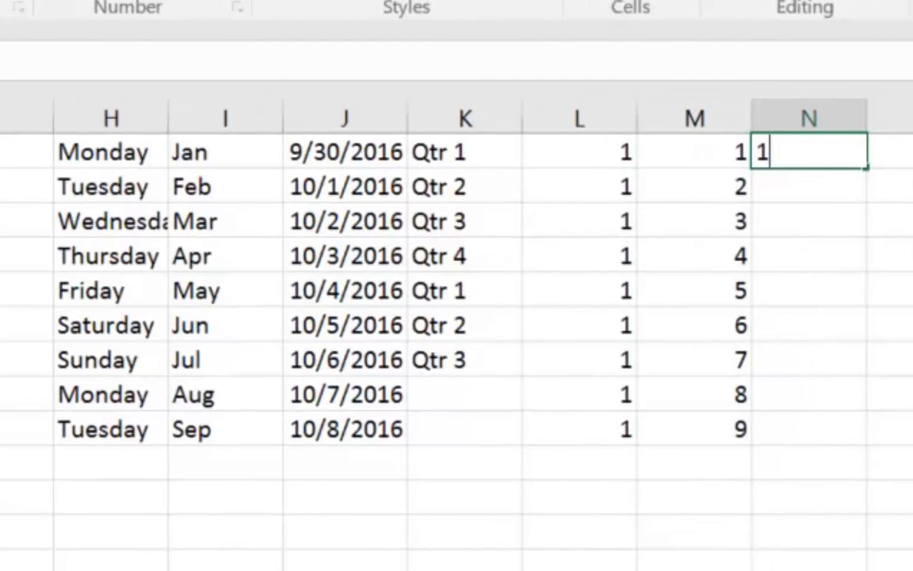
pyautogui.write('0')
pyautogui.press('Return')
pyautogui.write('2')
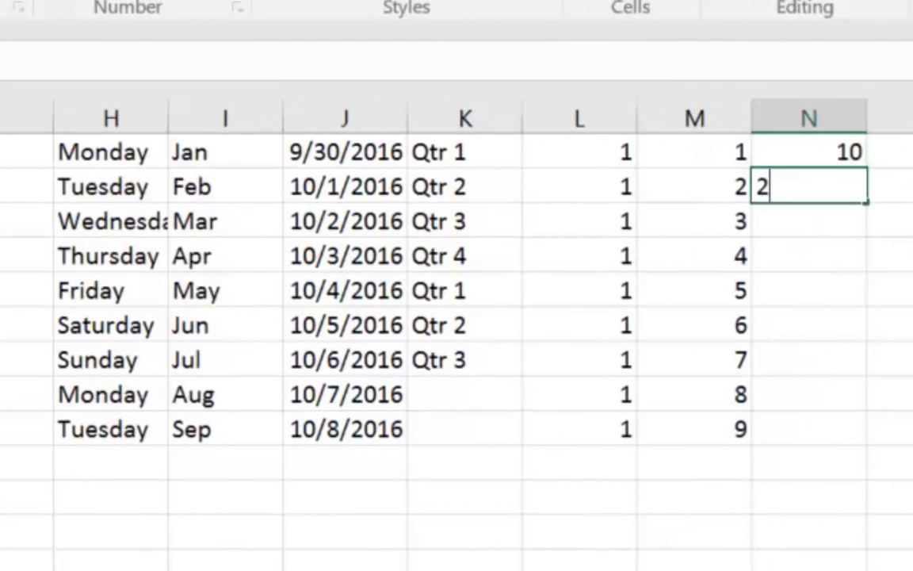
pyautogui.write('0')
pyautogui.press('Return')
pyautogui.press('Return')
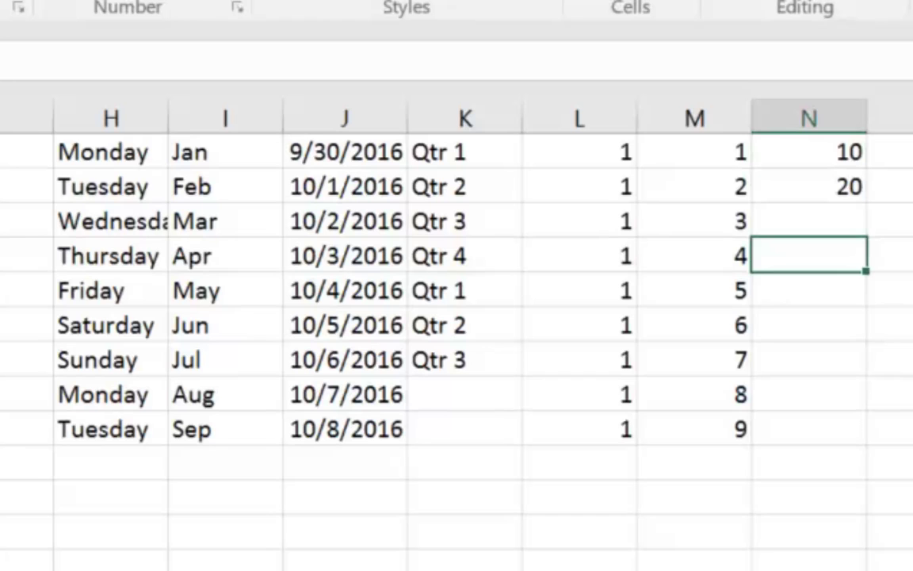
pyautogui.moveTo(808, 153); pyautogui.dragTo(809, 187)
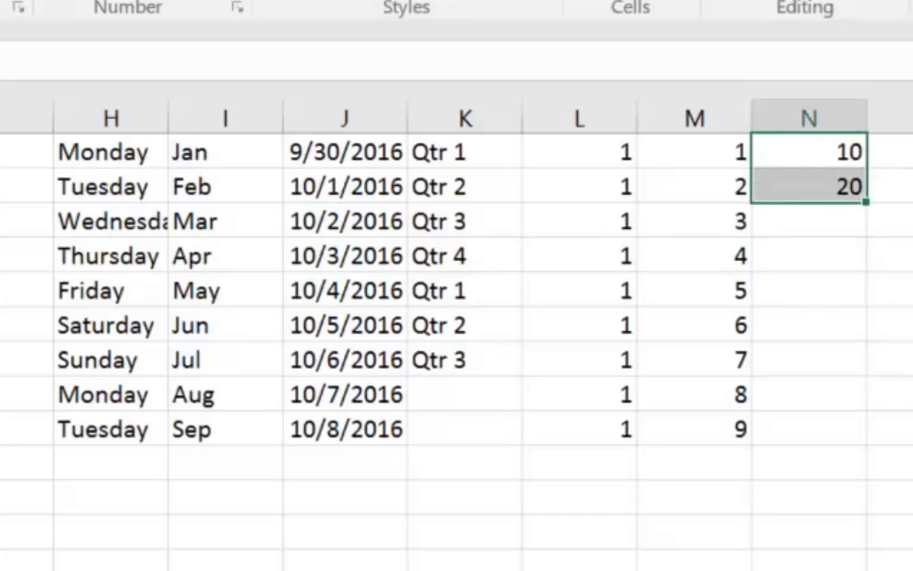
pyautogui.moveTo(867, 201); pyautogui.dragTo(867, 438)
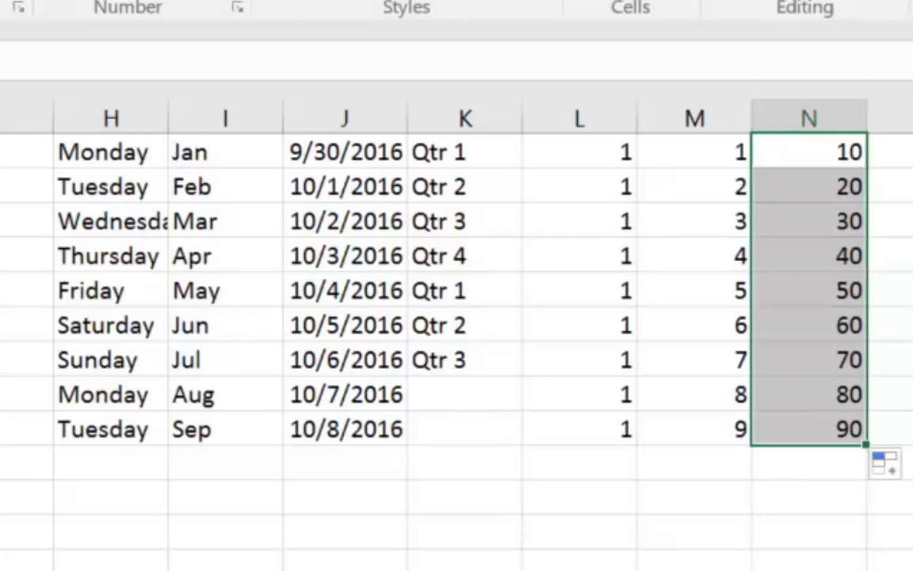